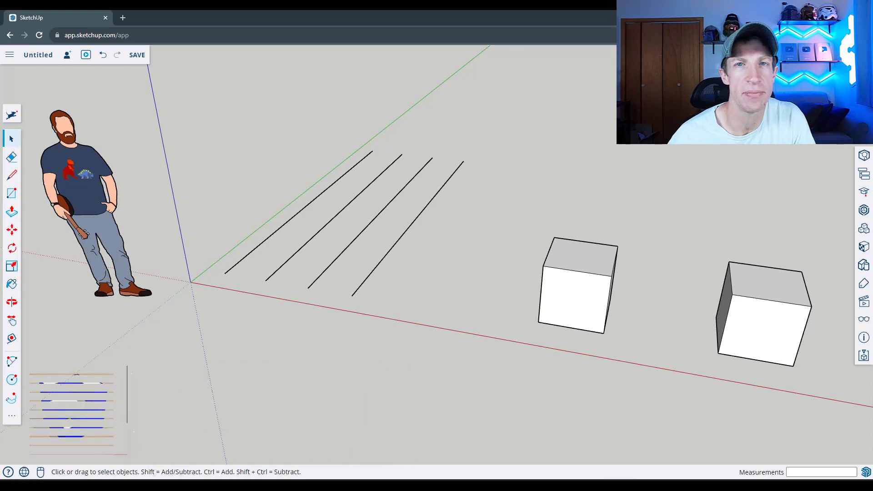
Orbit and zoom in on the four parallel ground lines
middle_click_drag(296, 240, 292, 222)
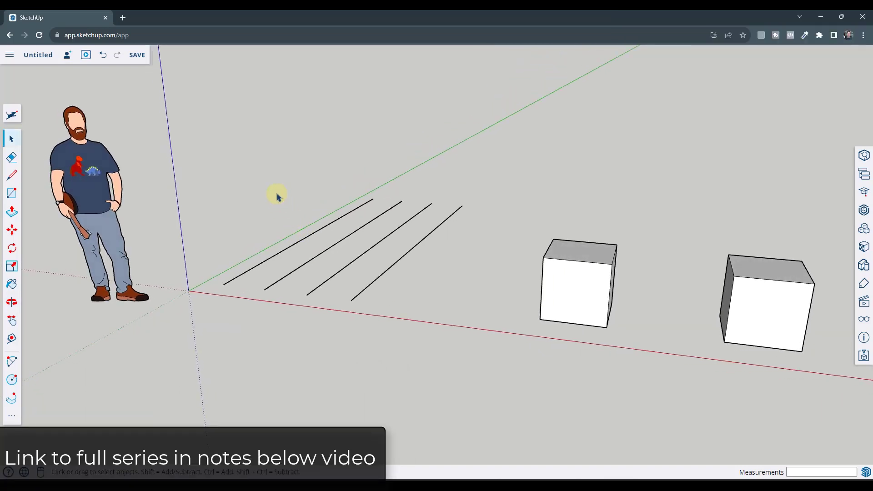
middle_click_drag(267, 268, 264, 302)
middle_click_drag(271, 284, 279, 265)
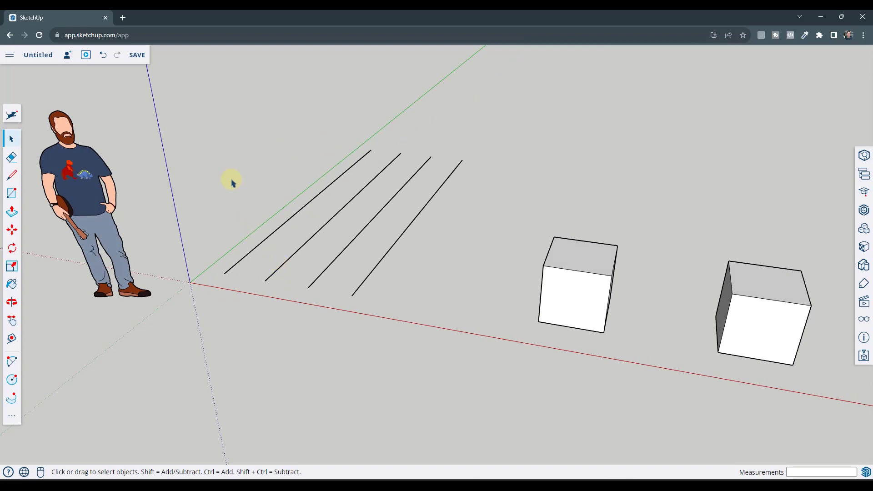
scroll(306, 195, "up", 3)
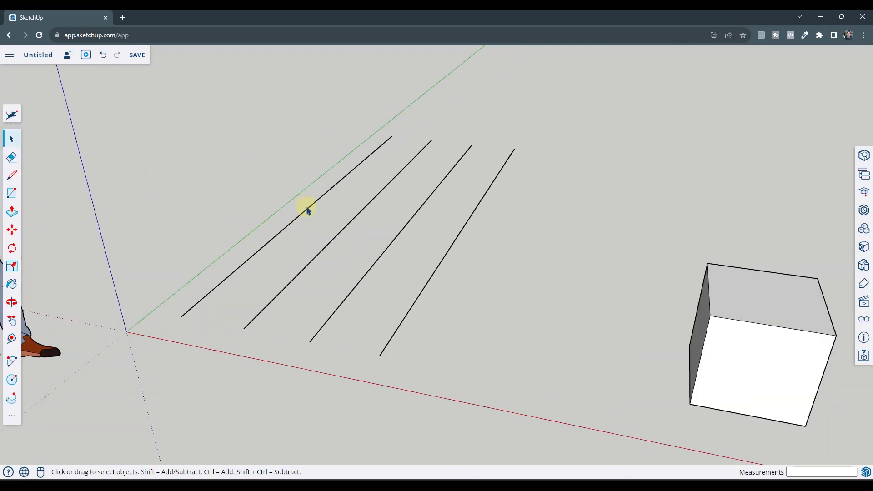
Select each of the four lines in turn, ending back on the first line
left_click(247, 263)
left_click(288, 289)
left_click(347, 300)
left_click(411, 309)
left_click(250, 264)
Shift-add the second, third and fourth lines, then remove the third and second
left_click(296, 277, "shift")
left_click(350, 292, "shift")
left_click(409, 315, "shift")
left_click(358, 289, "shift")
left_click(303, 269, "shift")
Re-add the third and second lines, clear the selection, and window-select only the first line
left_click(358, 285, "shift")
left_click(312, 260, "shift")
left_click(358, 243)
left_click_drag(138, 108, 412, 338)
Clear the selection, orbit toward the two cubes, and drag selection boxes over the left cube
left_click(215, 157)
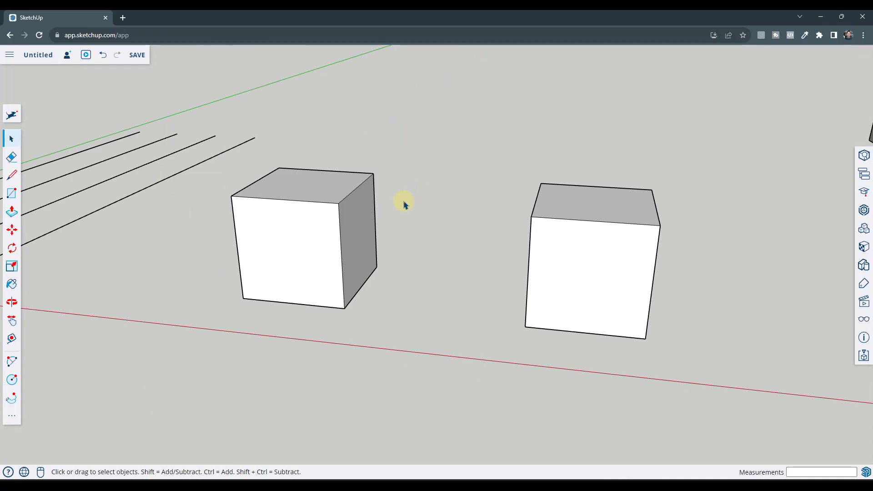
middle_click_drag(405, 204, 380, 191)
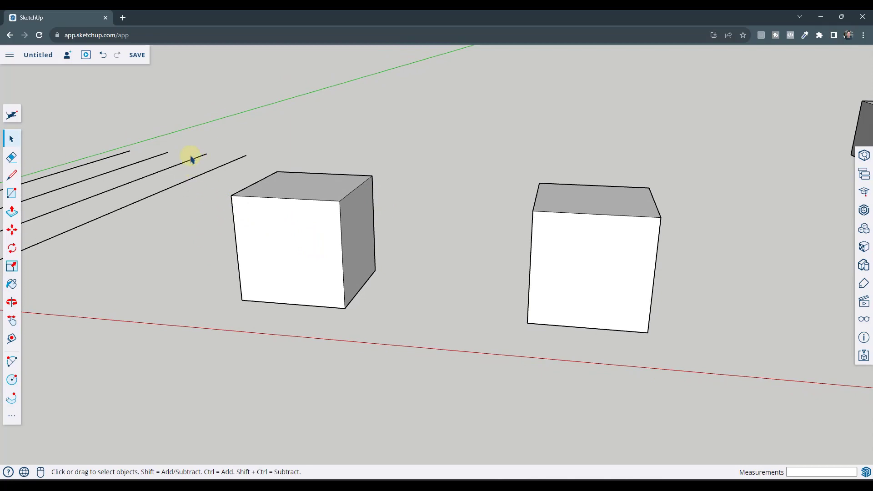
left_click_drag(190, 140, 176, 122)
left_click_drag(133, 101, 220, 165)
left_click_drag(201, 137, 325, 346)
Turn the cubes face-on and window-select the left cube's left edges
middle_click_drag(177, 277, 185, 150)
left_click_drag(178, 133, 321, 376)
middle_click_drag(282, 291, 322, 284)
middle_click_drag(473, 266, 439, 292)
left_click_drag(154, 219, 276, 433)
middle_click_drag(298, 267, 262, 264)
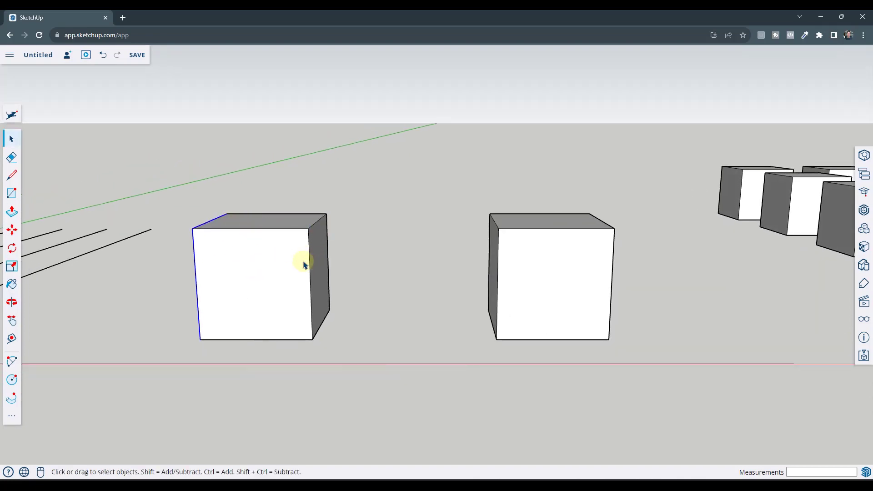
Crossing-select the middle cube, then deselect it
scroll(195, 250, "down", 3)
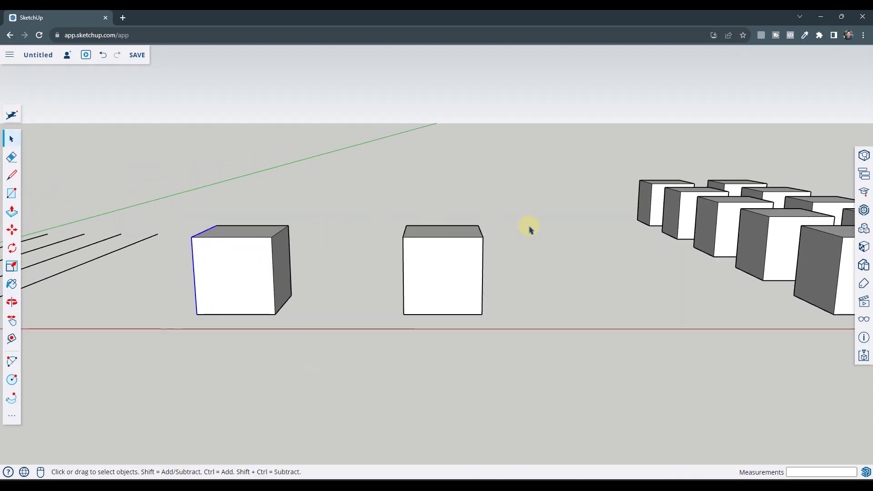
scroll(496, 236, "up", 2)
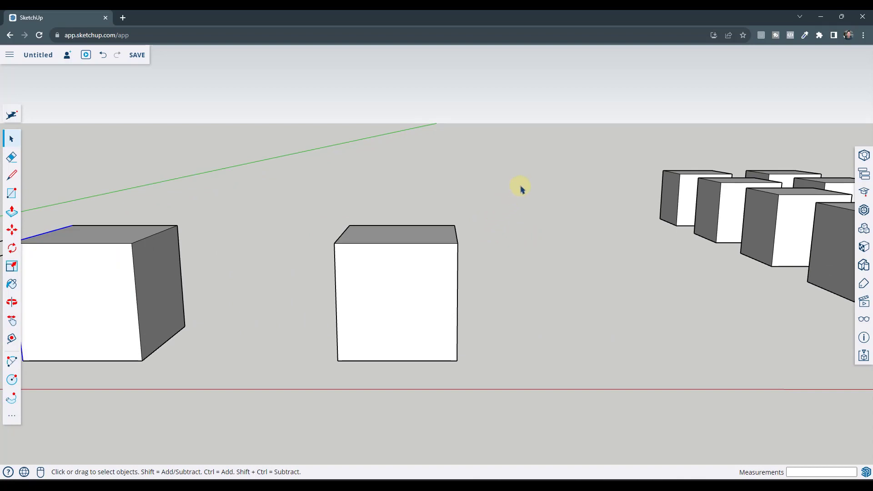
left_click_drag(521, 186, 402, 289)
middle_click_drag(495, 279, 506, 199)
left_click(553, 201)
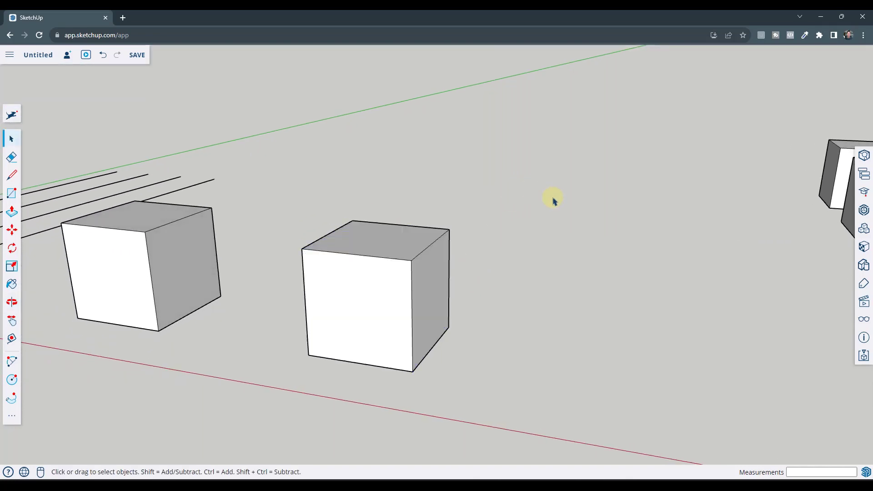
Repeat crossing selections until the second cube's front and top faces and edges are selected
left_click_drag(548, 189, 378, 391)
left_click_drag(492, 192, 381, 396)
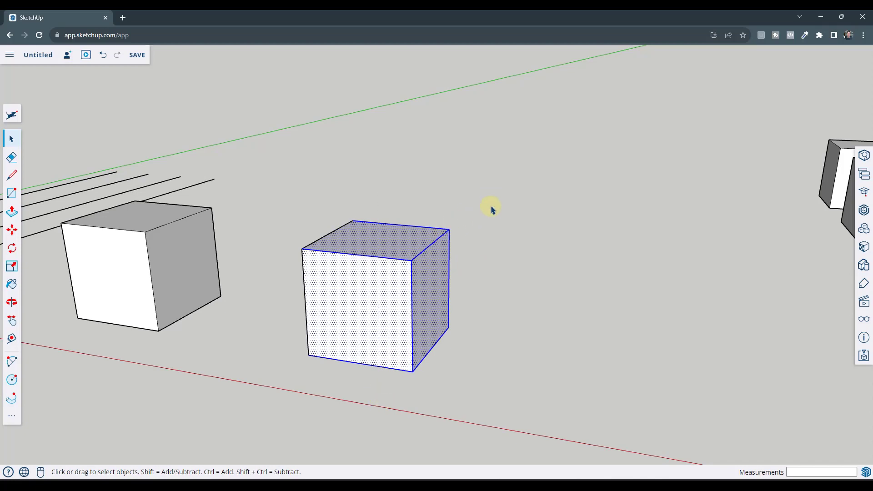
left_click_drag(528, 194, 392, 392)
left_click_drag(254, 182, 380, 283)
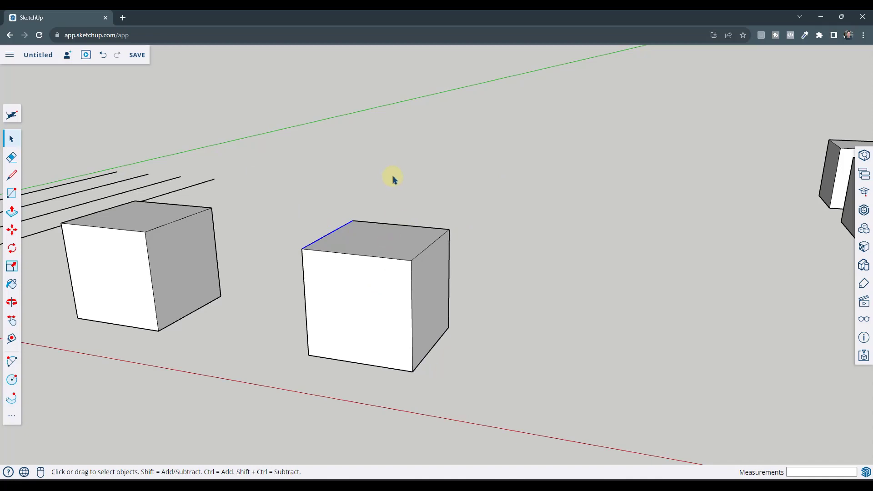
left_click_drag(393, 180, 271, 282)
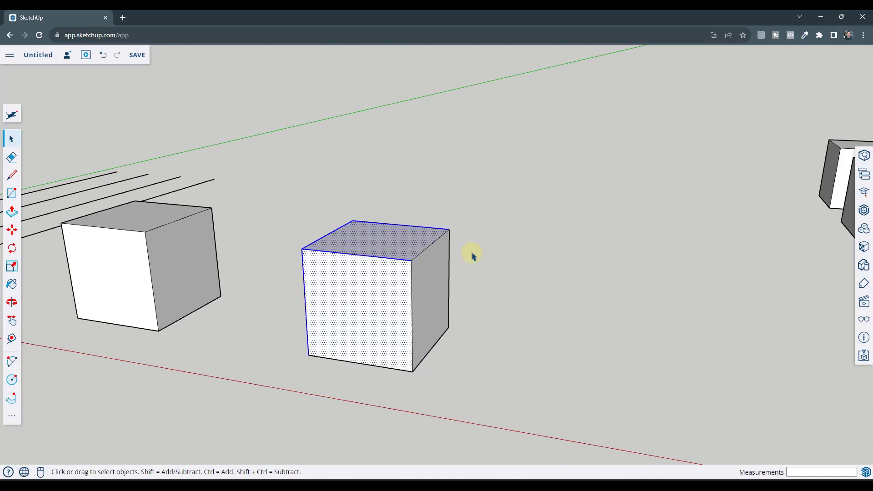
Window-select all four ground lines
scroll(523, 218, "down", 4)
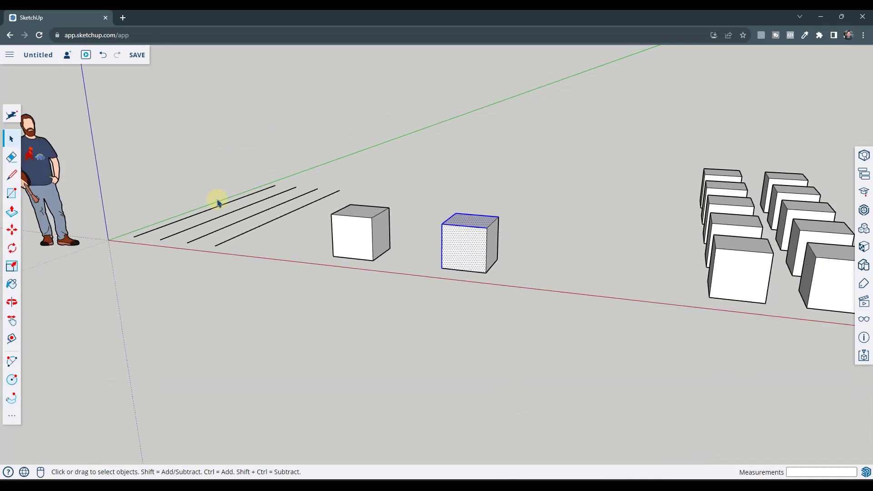
scroll(197, 203, "up", 6)
scroll(273, 182, "down", 5)
scroll(272, 191, "up", 6)
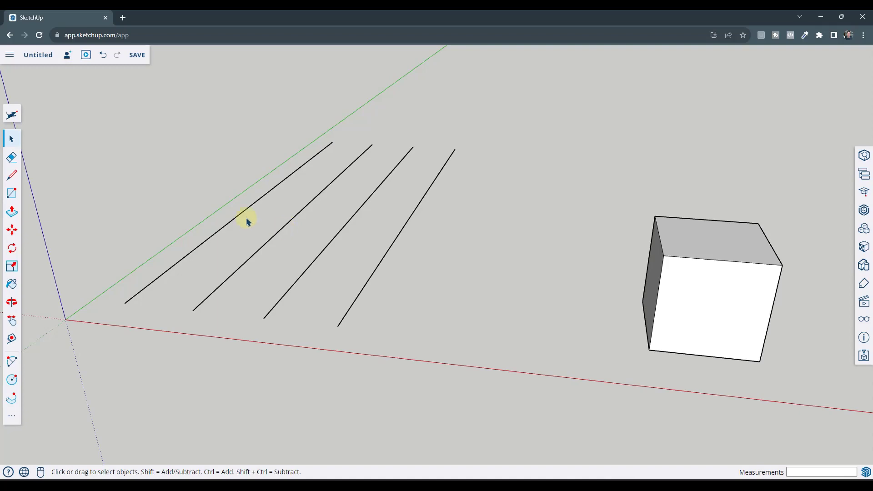
left_click_drag(95, 111, 500, 369)
Ctrl+Shift crossing-drag over the right two lines to remove them from the selection
middle_click_drag(341, 242, 362, 220)
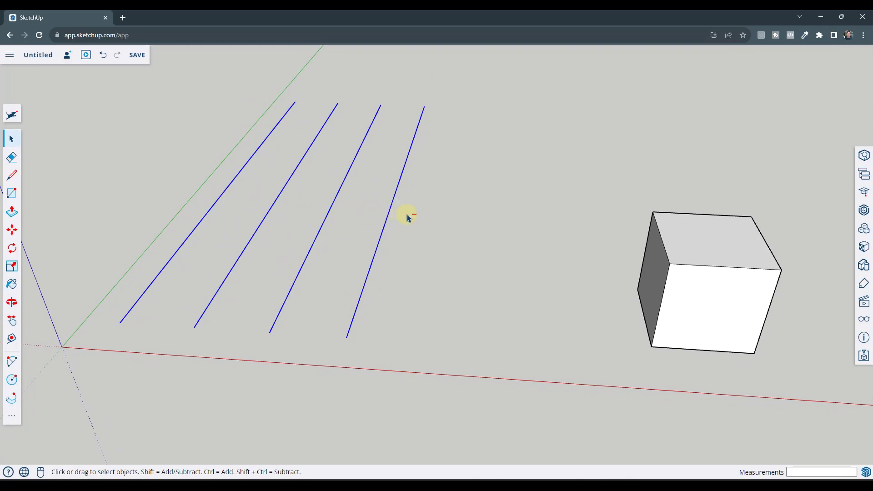
left_click_drag(311, 320, 297, 347, "ctrl+shift")
left_click_drag(297, 346, 292, 348, "ctrl+shift")
left_click_drag(291, 350, 289, 348, "ctrl+shift")
Select the rightmost line, Shift-add another, and Shift-drag to toggle alternating lines
left_click(372, 258)
left_click(248, 252, "shift")
left_click_drag(432, 174, 150, 375, "shift")
left_click_drag(458, 190, 152, 356, "shift")
left_click_drag(439, 203, 157, 359, "shift")
Ctrl-drag crossing boxes to add the remaining lines until all four are selected
left_click_drag(438, 173, 227, 390, "ctrl+shift")
left_click_drag(233, 348, 258, 390, "ctrl")
left_click_drag(145, 409, 145, 409, "ctrl")
Bring the cube rows into view, select the five left-row cubes one by one, then clear
scroll(141, 222, "down", 3)
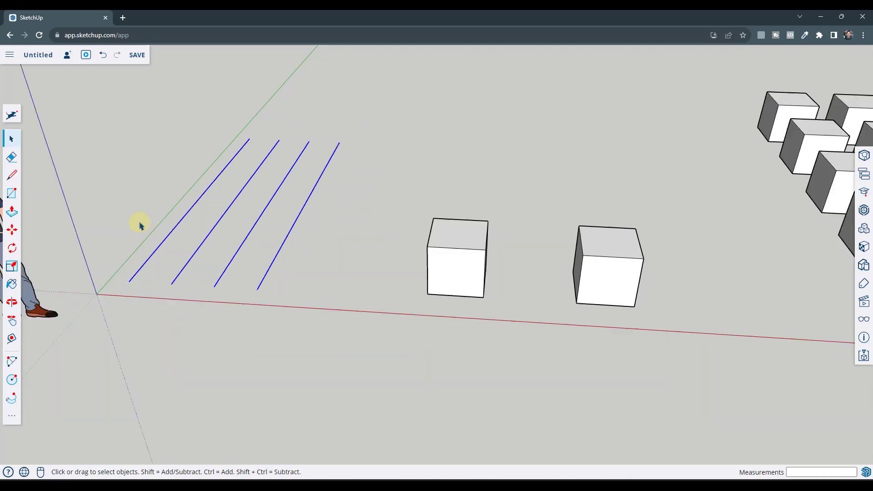
scroll(157, 198, "down", 2)
scroll(662, 194, "up", 3)
middle_click_drag(570, 225, 505, 170)
scroll(538, 178, "up", 2)
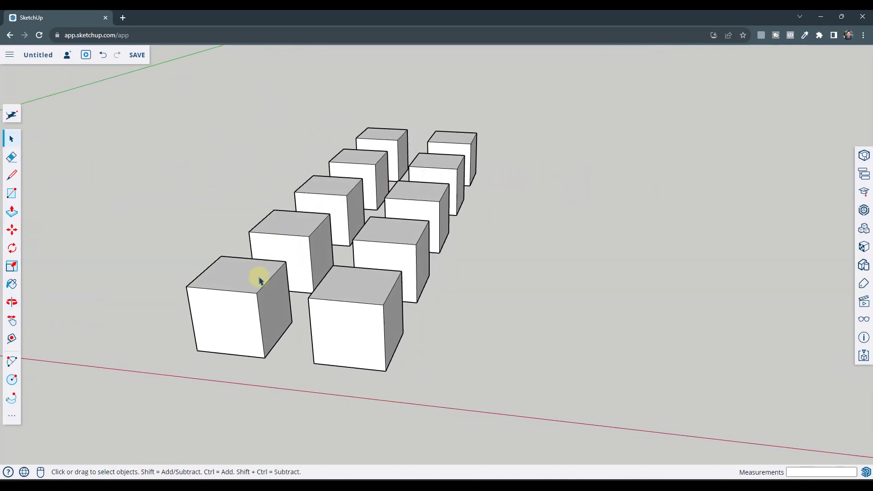
left_click(257, 279)
left_click(299, 220)
left_click(326, 188)
left_click(360, 160)
left_click(379, 138)
left_click(209, 220)
Window-select the two front-left cubes
left_click_drag(158, 257, 418, 393)
left_click_drag(150, 157, 386, 400)
left_click_drag(174, 160, 344, 416)
Use crossing and window boxes to leave only the right row's front two cubes selected
left_click(504, 227)
left_click_drag(474, 224, 359, 390)
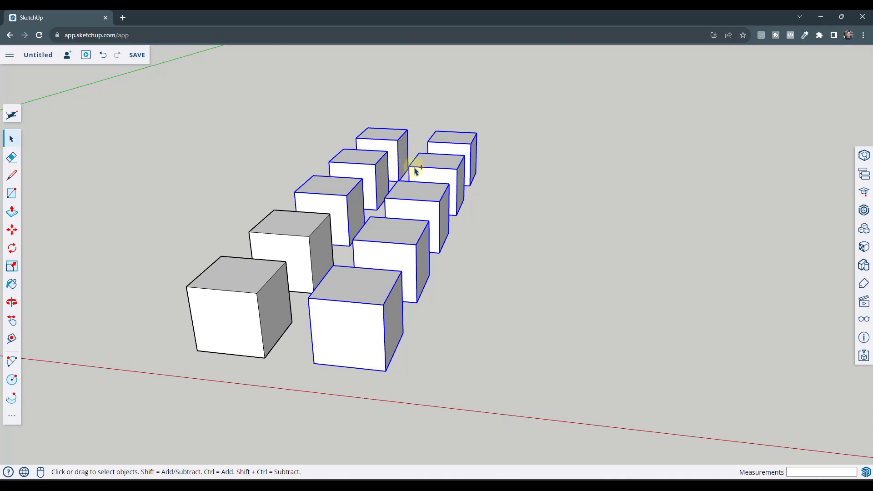
left_click_drag(525, 157, 384, 205)
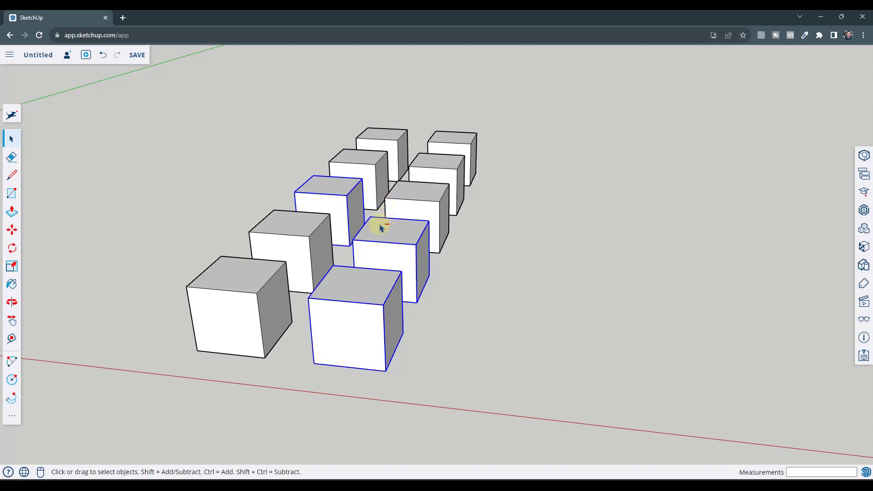
left_click_drag(212, 138, 410, 291, "ctrl+shift")
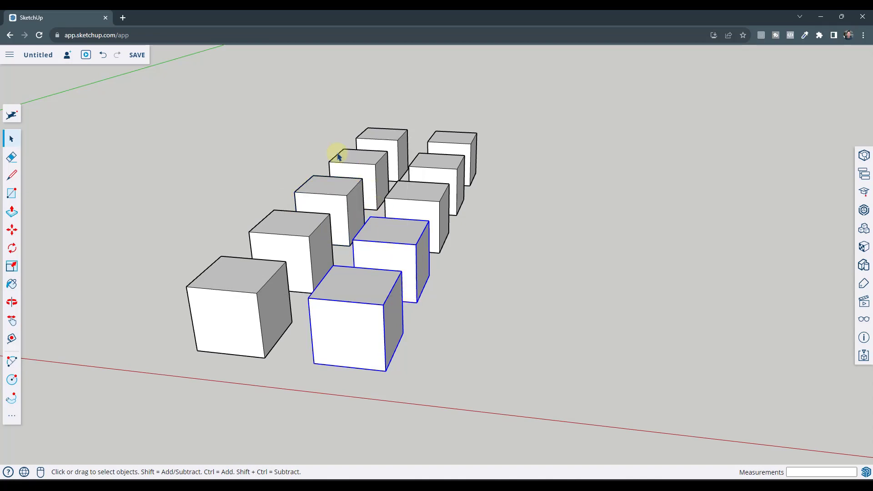
scroll(370, 205, "down", 2)
scroll(370, 204, "down", 1)
scroll(376, 201, "up", 1)
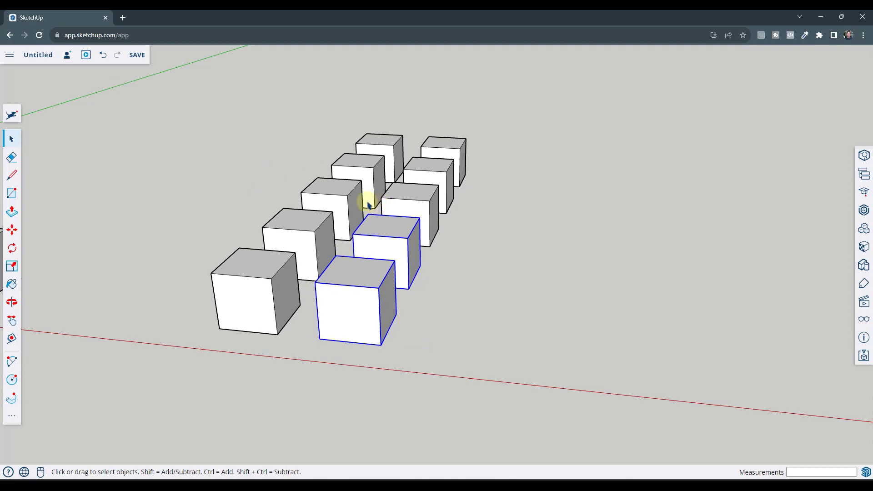
Copy the right sphere to the right with Move and Ctrl, making a third sphere
scroll(240, 179, "down", 3)
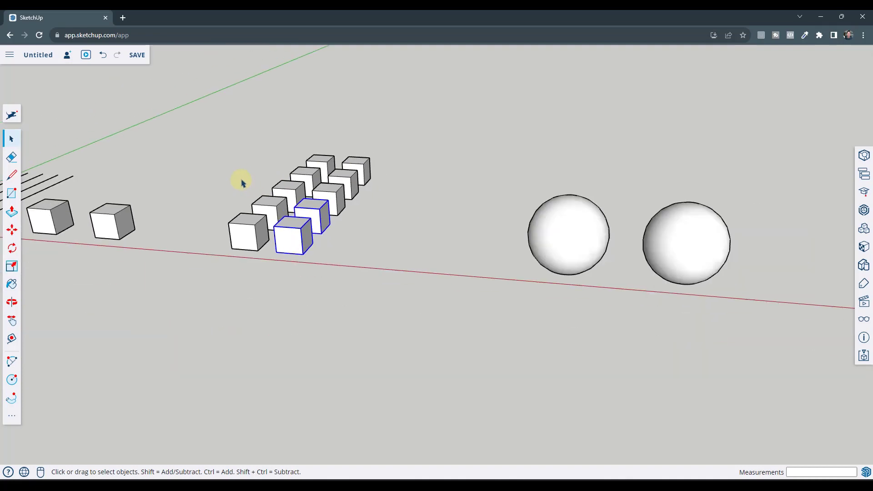
scroll(493, 209, "down", 1)
scroll(577, 196, "up", 1)
scroll(580, 195, "up", 2)
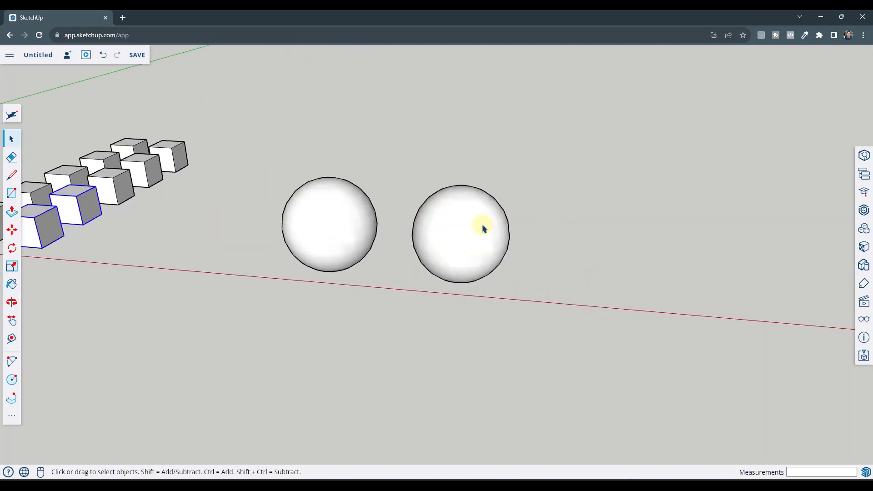
left_click(480, 226)
key("m")
left_click(459, 238)
key("ctrl")
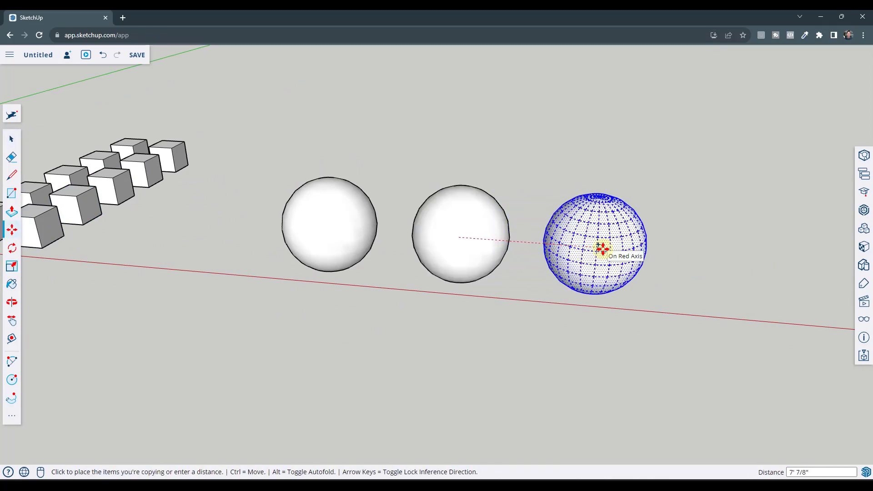
left_click(603, 248)
key("space")
Select the right sphere's surface, then delete the left sphere and undo the deletion
middle_click_drag(602, 218, 328, 123)
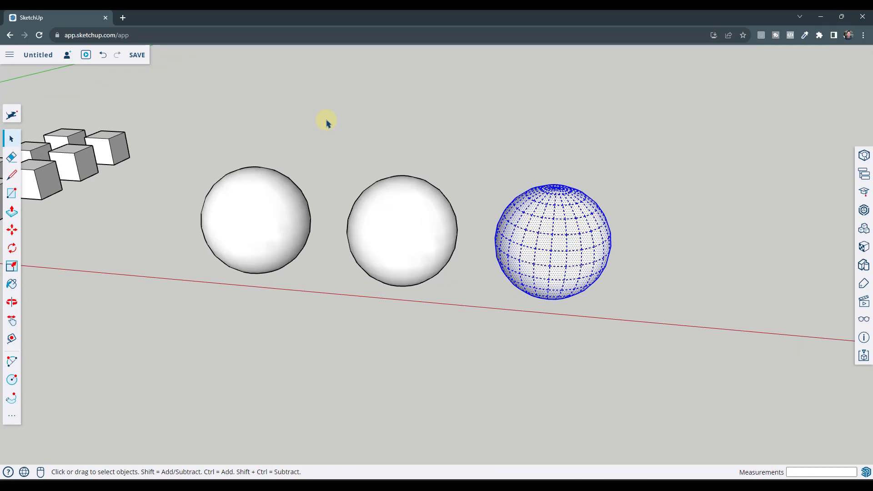
left_click(547, 247)
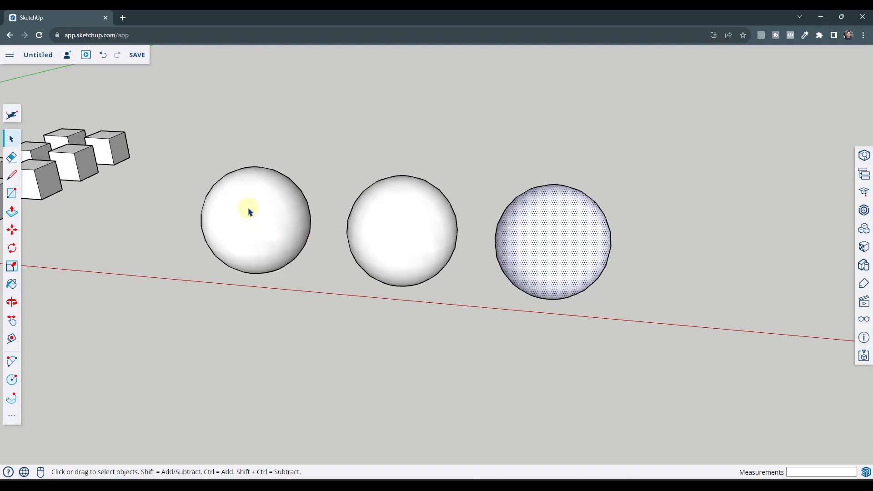
left_click(403, 130)
left_click(264, 219)
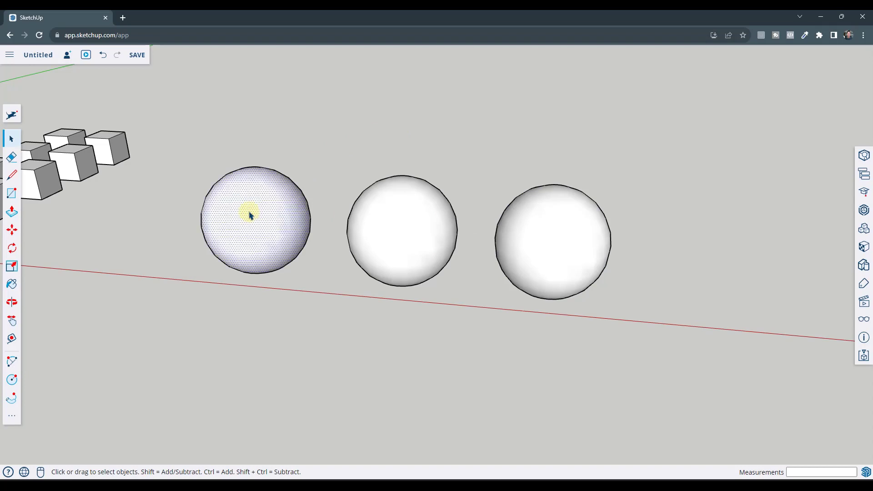
key("Delete")
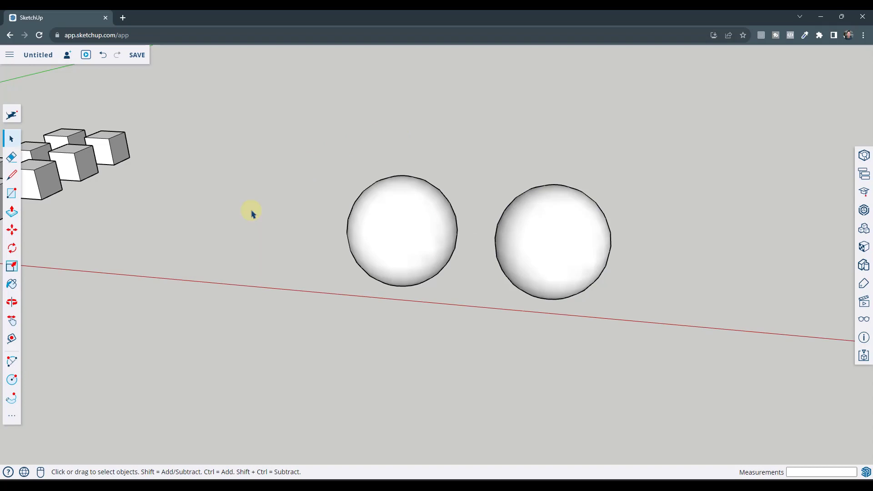
key("ctrl+z")
Single-, double- and triple-click the left sphere until all its faces are selected
left_click(253, 213)
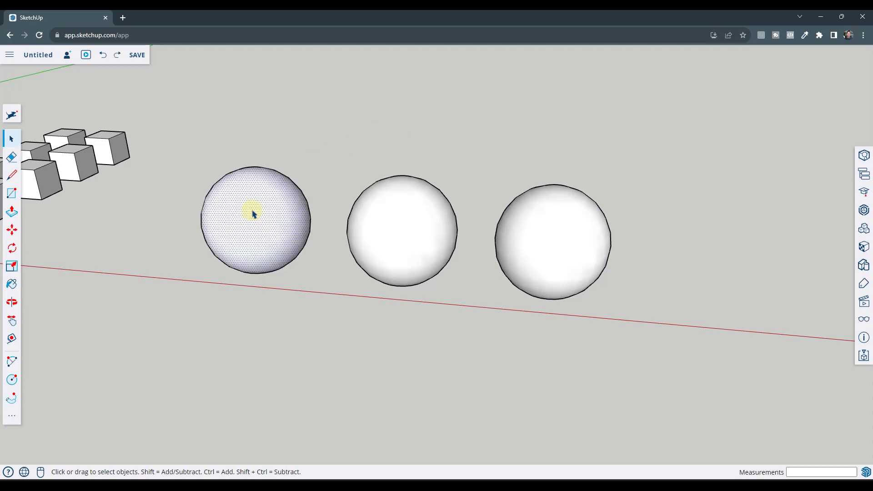
double_click(253, 213)
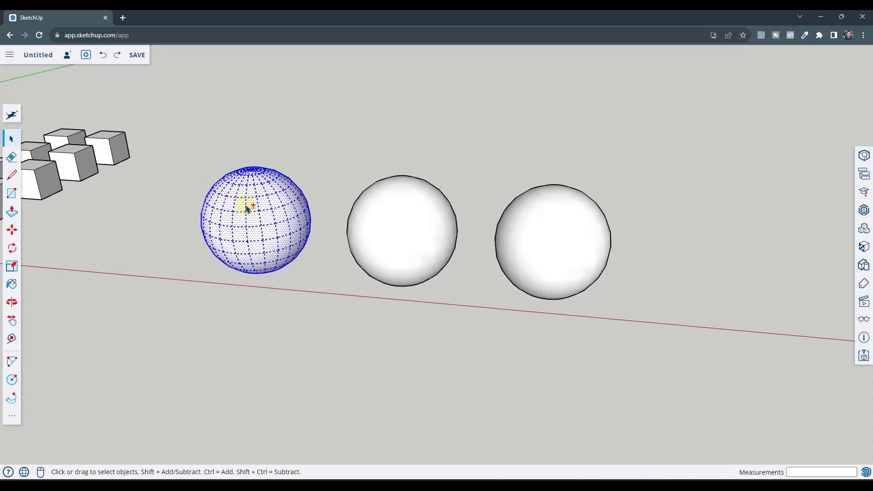
left_click(248, 211, "shift")
left_click(247, 221, "shift")
left_click(247, 221, "shift")
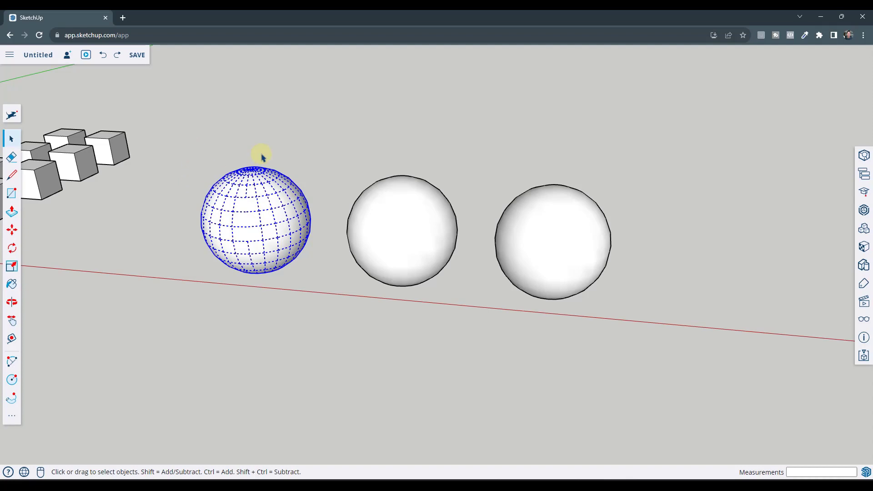
left_click(262, 134)
left_click(256, 222)
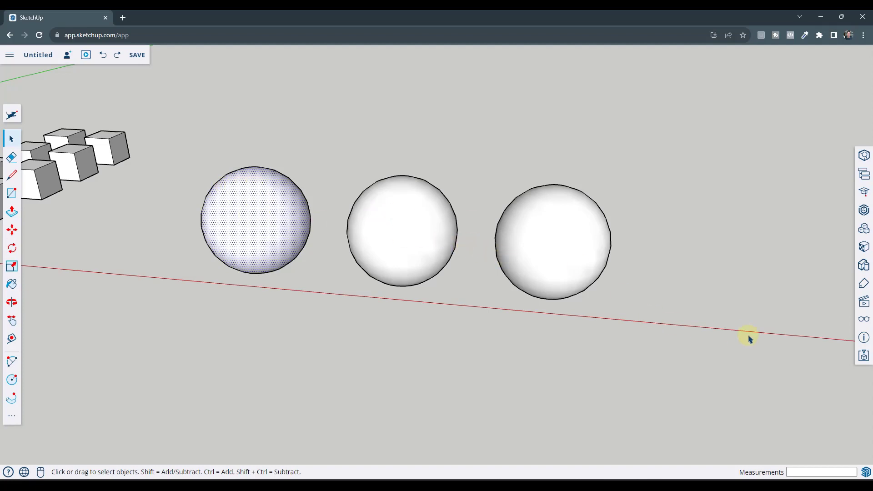
Turn on Hidden Geometry in the Display panel, then deselect and orbit closer to the spheres
left_click(864, 321)
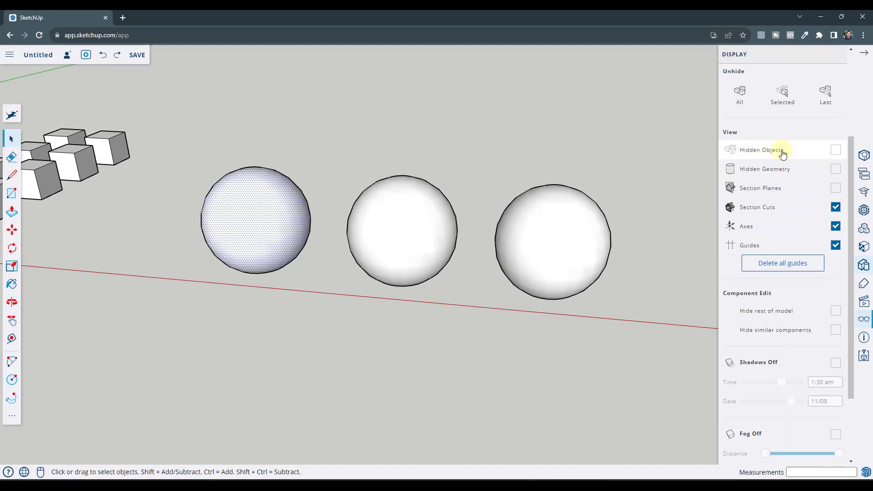
left_click(836, 169)
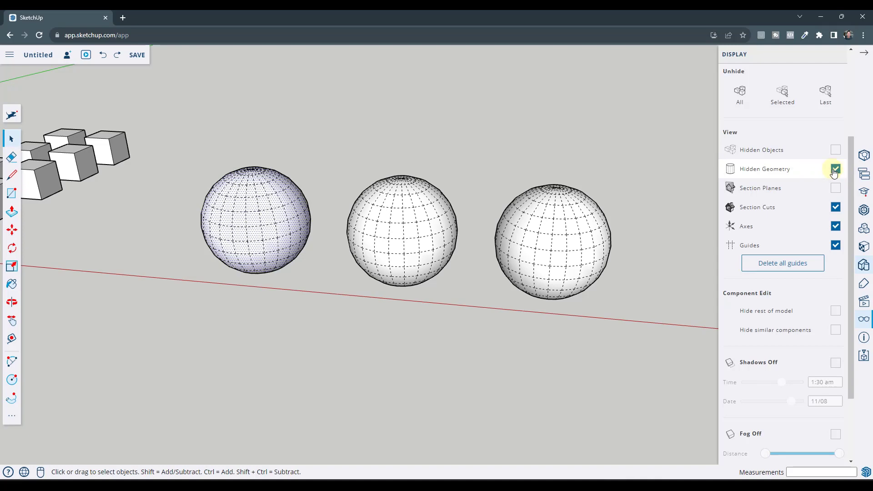
left_click(259, 295)
middle_click_drag(260, 295, 224, 210)
scroll(219, 230, "up", 3)
Select a block of twelve facets on the front of the left sphere
left_click(232, 207)
left_click(237, 233, "shift")
left_click(261, 229, "shift")
left_click(262, 207, "shift")
left_click(282, 208, "shift")
left_click(284, 235, "shift")
left_click(313, 229, "shift")
left_click(311, 203, "shift")
left_click(302, 175, "shift")
left_click(282, 174, "shift")
left_click(259, 177, "shift")
left_click(238, 176, "shift")
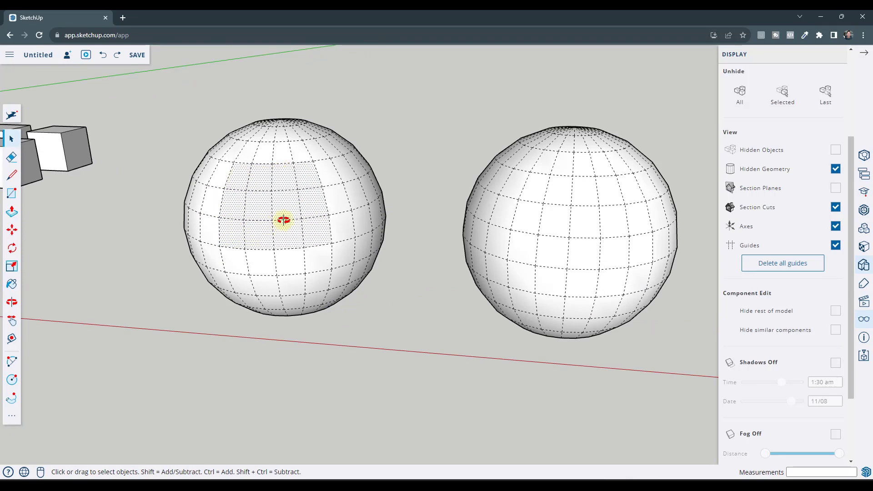
Extend the selection with the left-column, middle-row and lower-row facets of the left sphere
middle_click_drag(286, 220, 337, 179)
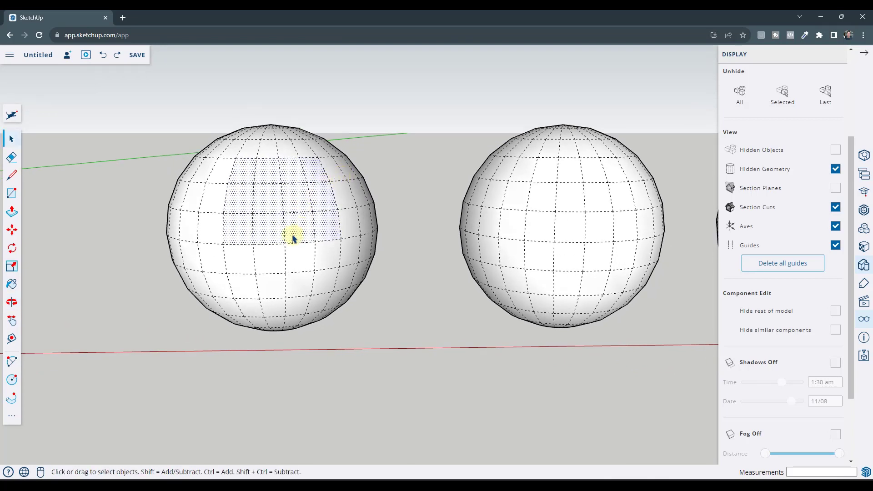
scroll(292, 237, "down", 2)
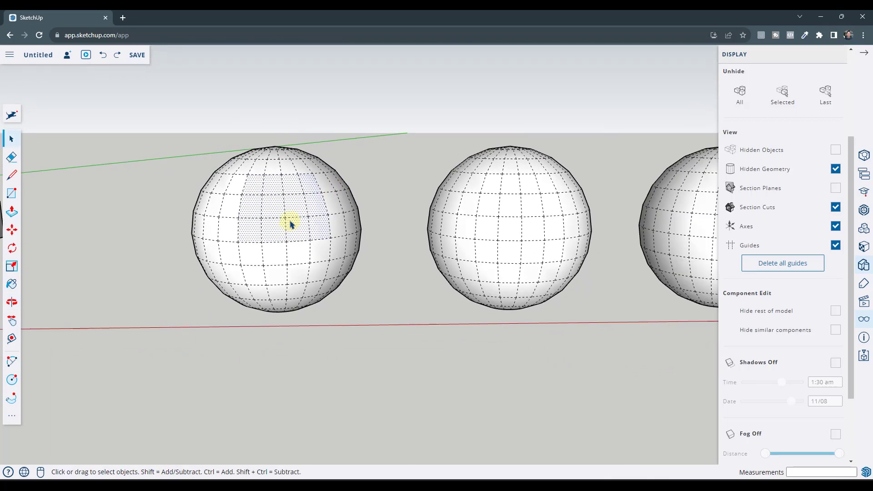
left_click(235, 190, "shift")
left_click(229, 207, "shift")
left_click(228, 230, "shift")
left_click(234, 253, "shift")
left_click(254, 258, "shift")
left_click(274, 255, "shift")
left_click(302, 255, "shift")
left_click(319, 255, "shift")
left_click(318, 276, "shift")
left_click(300, 276, "shift")
left_click(275, 277, "shift")
left_click(249, 275, "shift")
left_click(234, 275, "shift")
Delete the selected facets to open a window in the left sphere
key("o")
left_click_drag(338, 201, 366, 200)
key("space")
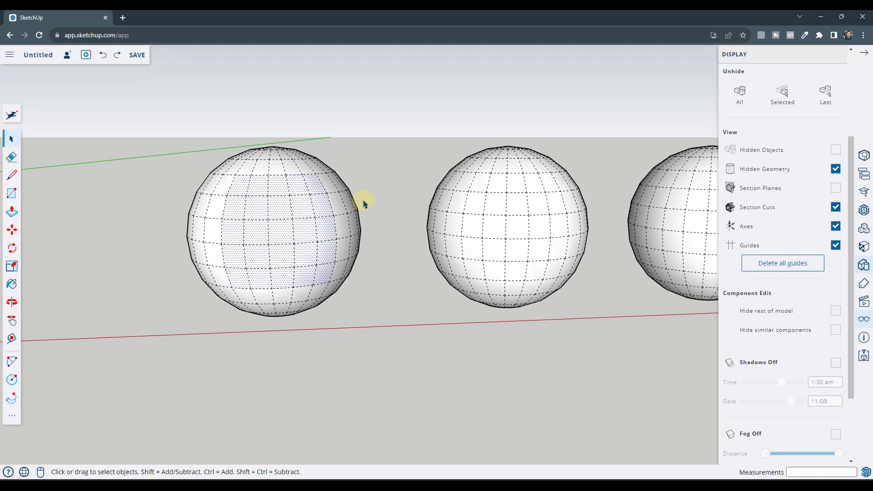
key("Delete")
middle_click_drag(374, 298, 363, 227)
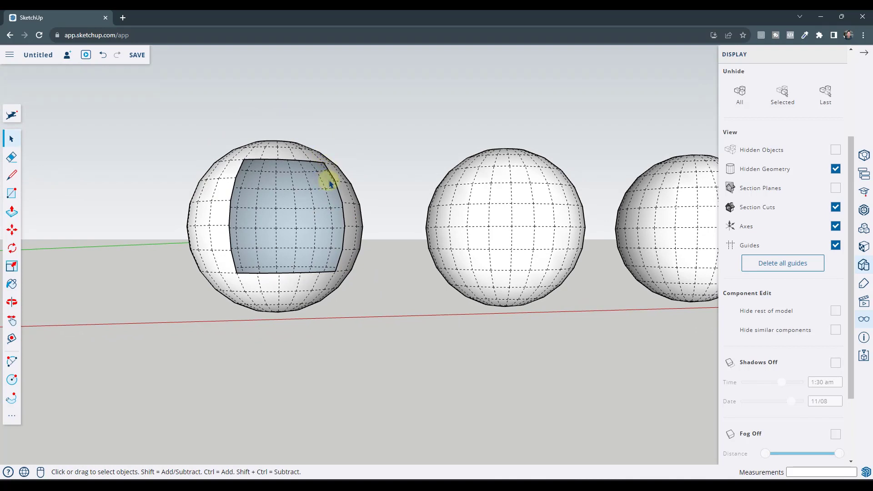
scroll(370, 230, "down", 4)
scroll(566, 199, "up", 3)
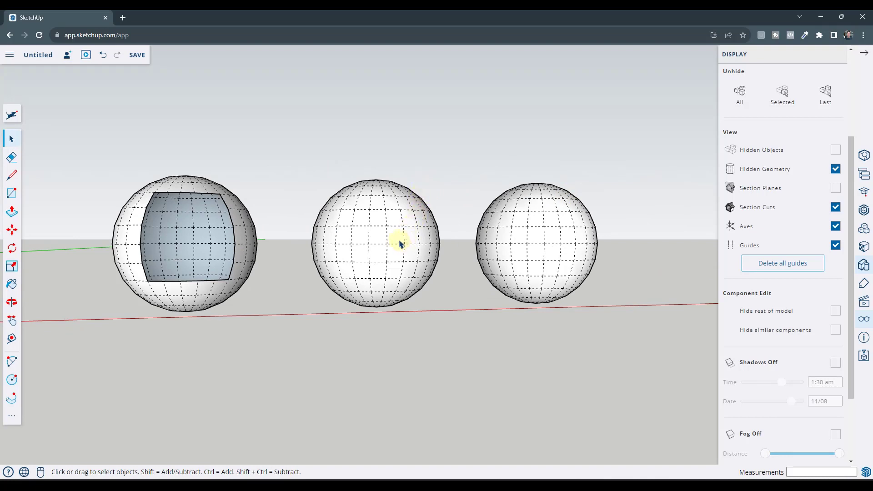
left_click_drag(274, 154, 381, 333)
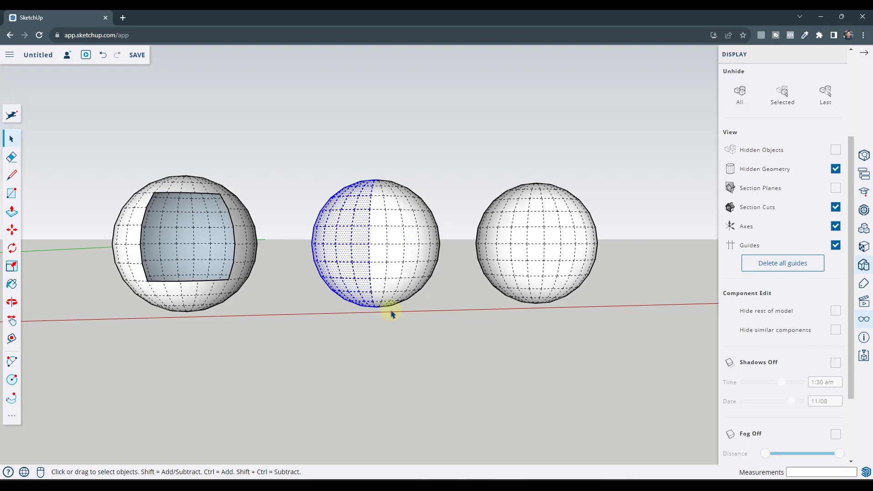
key("o")
left_click_drag(395, 292, 376, 328)
key("space")
key("Delete")
key("o")
left_click_drag(413, 263, 461, 219)
key("space")
scroll(367, 189, "up", 4)
scroll(403, 224, "down", 4)
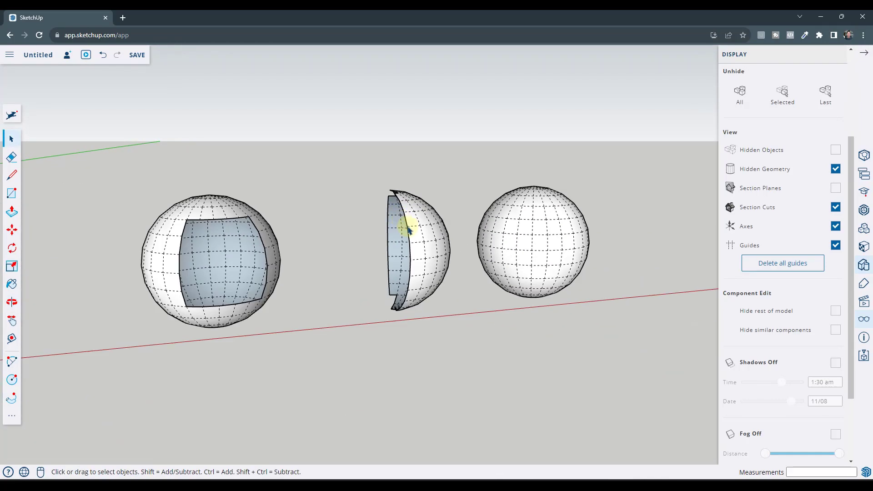
mouse_move(403, 227)
middle_mouse_down()
mouse_move(394, 381)
mouse_move(394, 214)
middle_mouse_up()
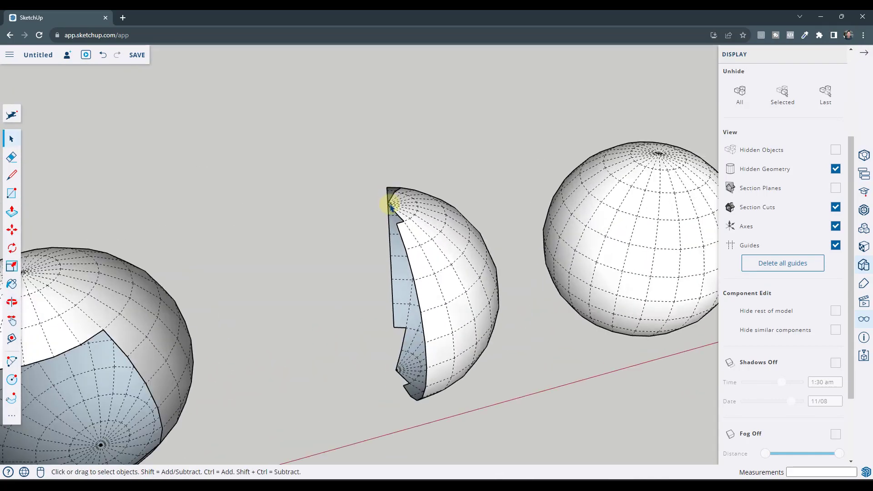
scroll(391, 210, "up", 5)
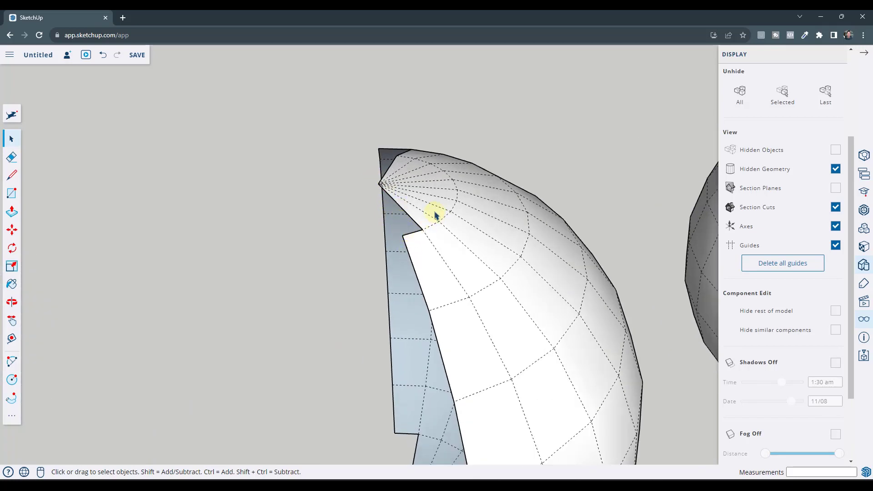
scroll(420, 216, "down", 4)
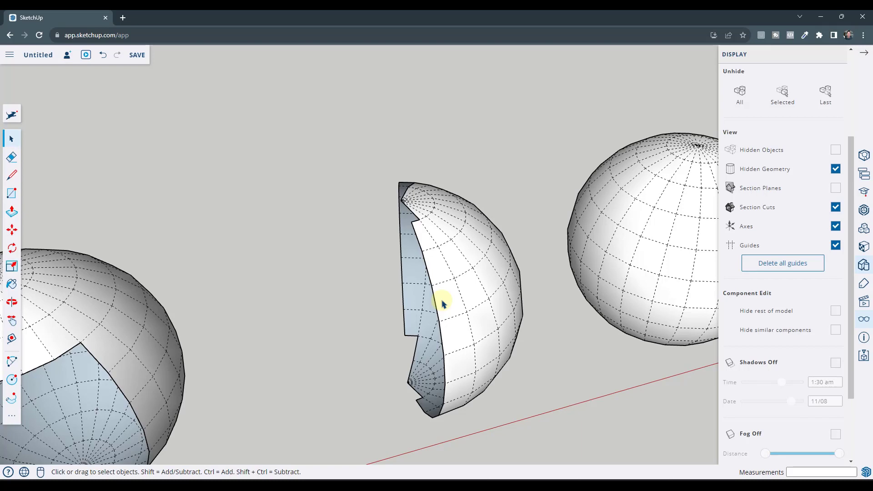
scroll(409, 281, "down", 5)
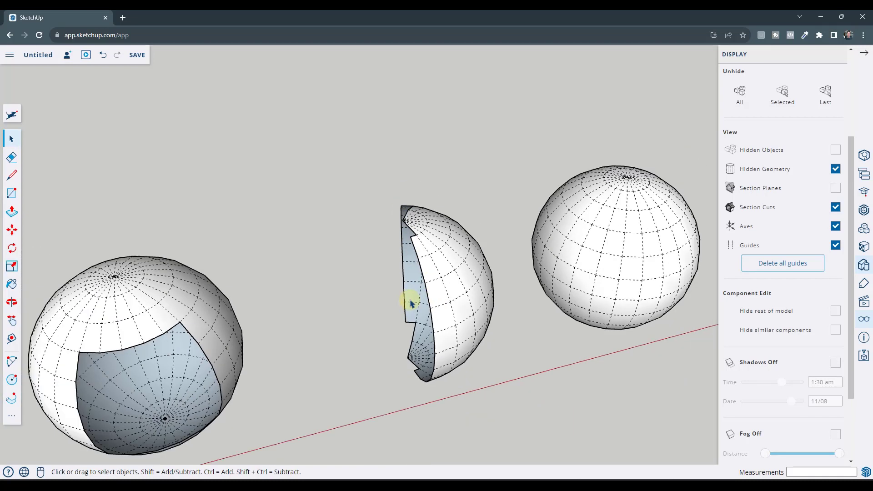
key("o")
left_click_drag(427, 253, 415, 171)
key("space")
scroll(407, 234, "up", 6)
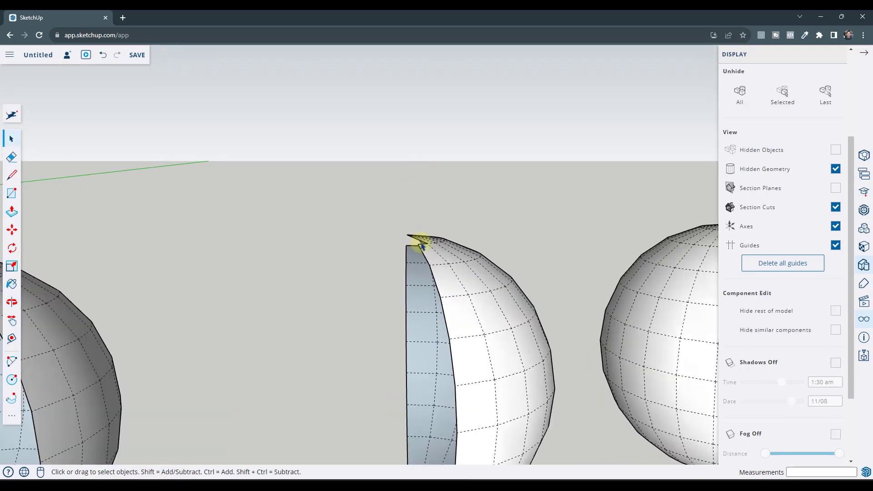
scroll(458, 262, "down", 8)
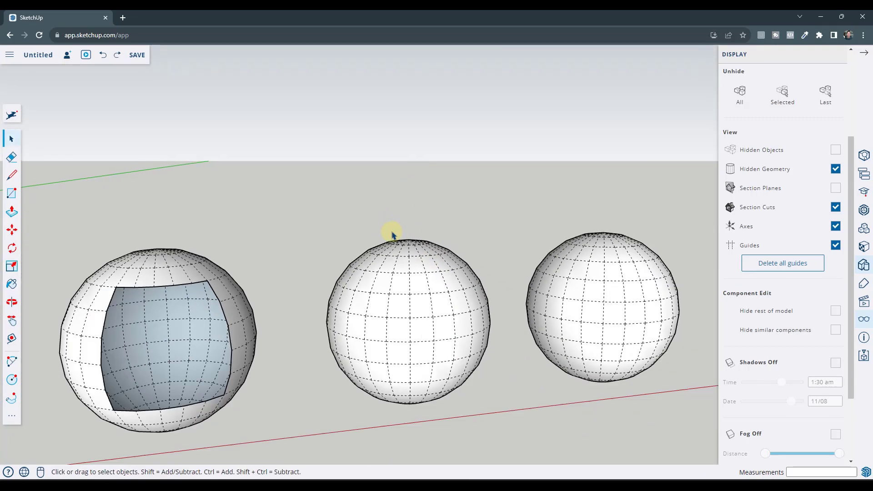
scroll(407, 257, "up", 2)
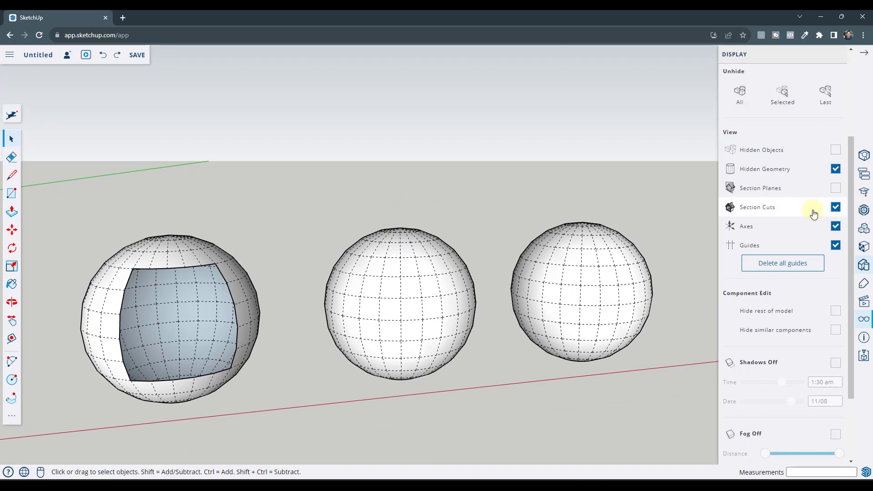
scroll(813, 208, "down", 1)
scroll(814, 208, "down", 1)
scroll(747, 254, "up", 2)
Switch the camera to Parallel Projection and orbit and zoom to frame all three spheres
left_click(864, 307)
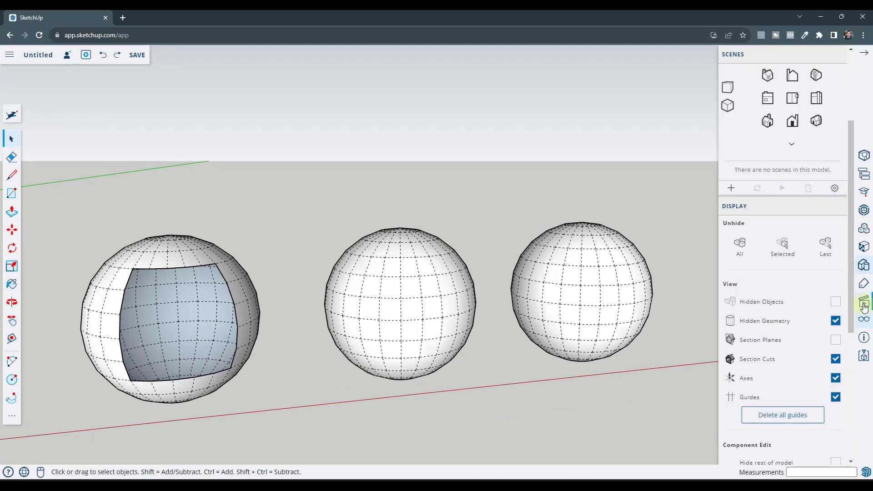
left_click(728, 107)
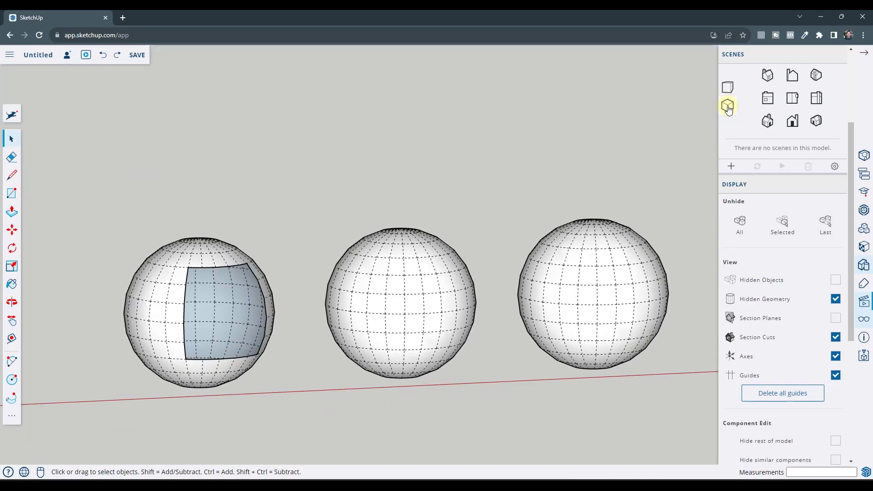
scroll(458, 254, "down", 3)
middle_click_drag(444, 211, 486, 284)
scroll(485, 284, "down", 5)
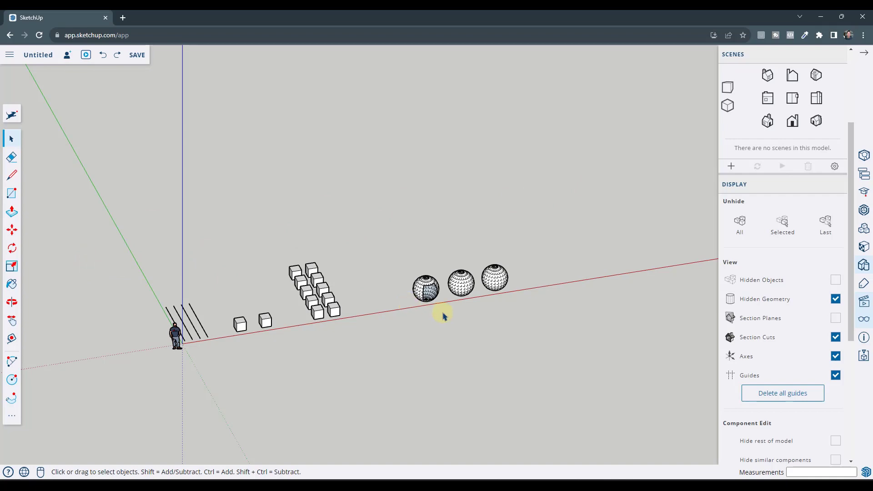
scroll(513, 307, "up", 5)
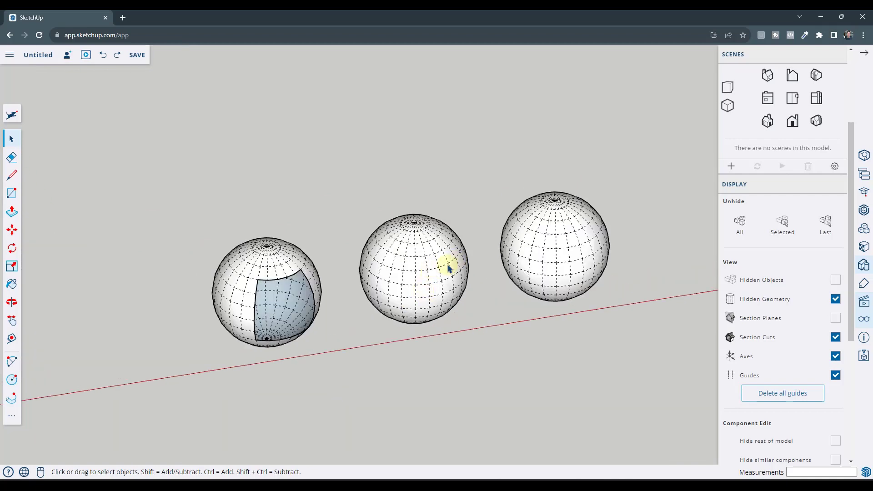
In Top view, box-select the left half of the middle sphere
left_click(793, 100)
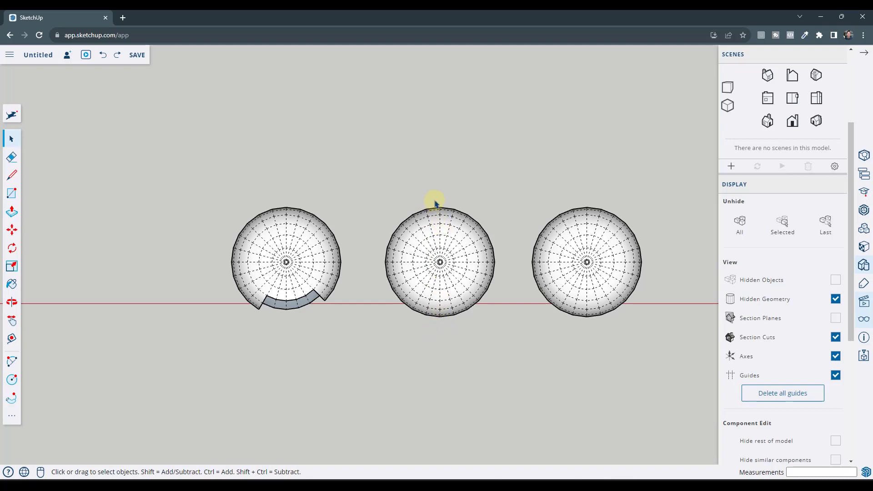
left_click_drag(434, 202, 381, 337)
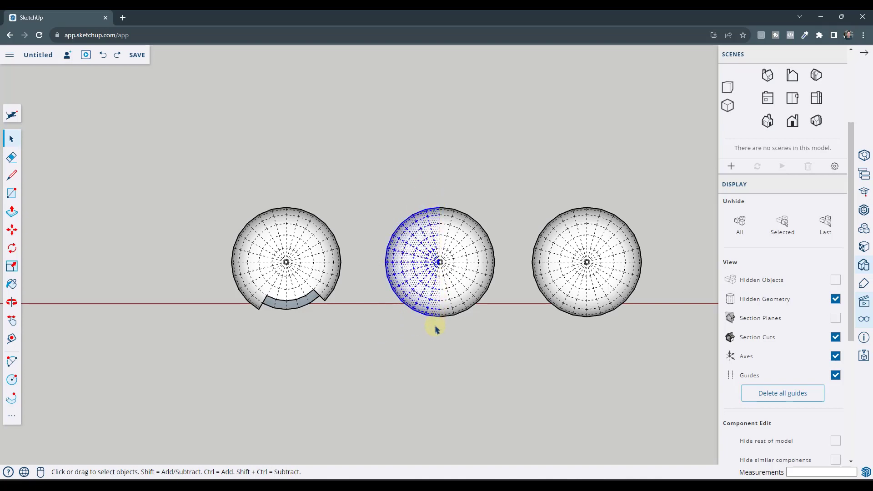
scroll(439, 263, "up", 5)
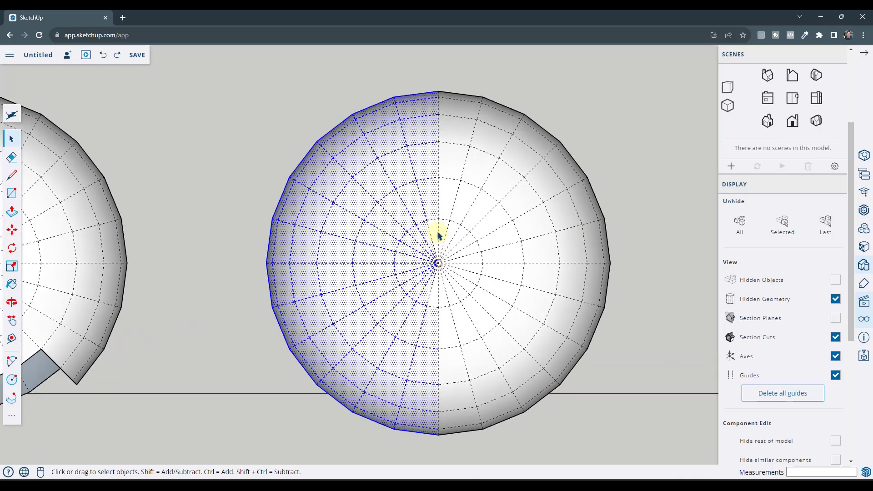
scroll(434, 223, "down", 3)
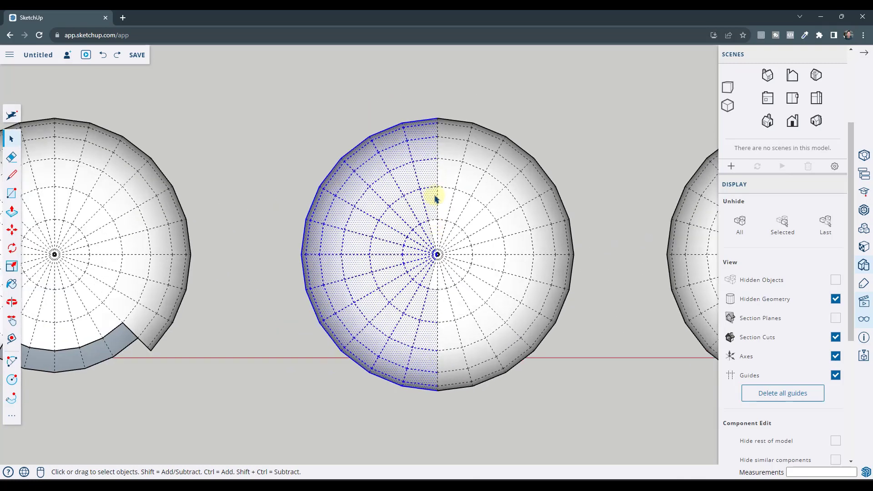
left_click_drag(412, 218, 374, 394)
left_click_drag(271, 437, 271, 437)
scroll(394, 282, "down", 3)
Delete the selected left half and orbit to view the remaining hemisphere
middle_click_drag(421, 298, 444, 24)
key("Delete")
key("o")
left_click_drag(477, 247, 481, 165)
From the Front view, crossing-select the right sphere's upper hemisphere and delete it
key("space")
left_click(796, 128)
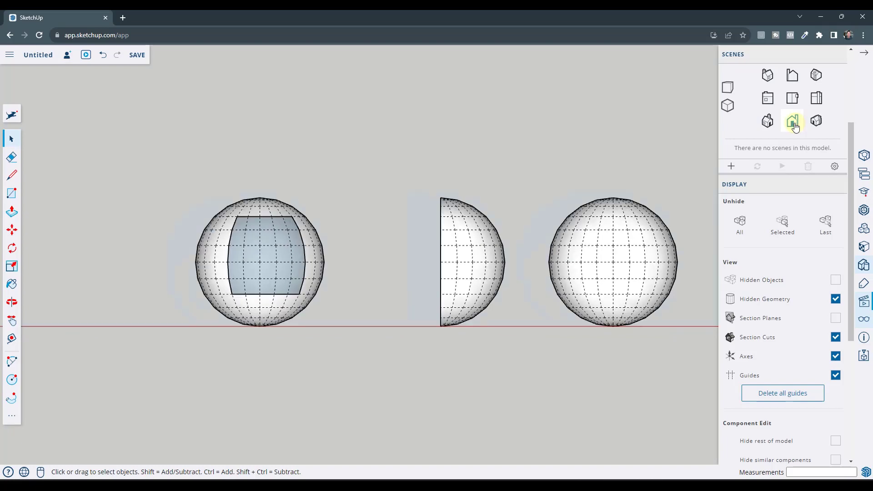
scroll(282, 209, "down", 3)
scroll(584, 190, "up", 4)
scroll(540, 206, "up", 1)
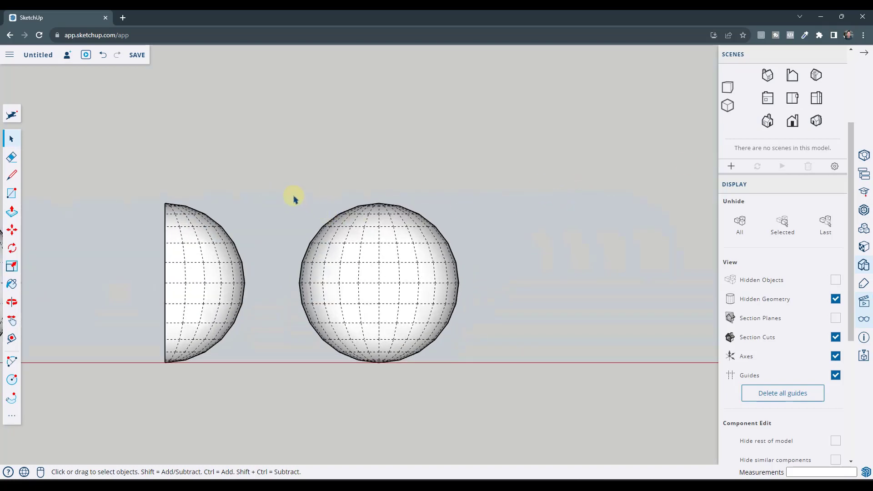
left_click_drag(263, 170, 514, 279)
left_click_drag(513, 175, 266, 273)
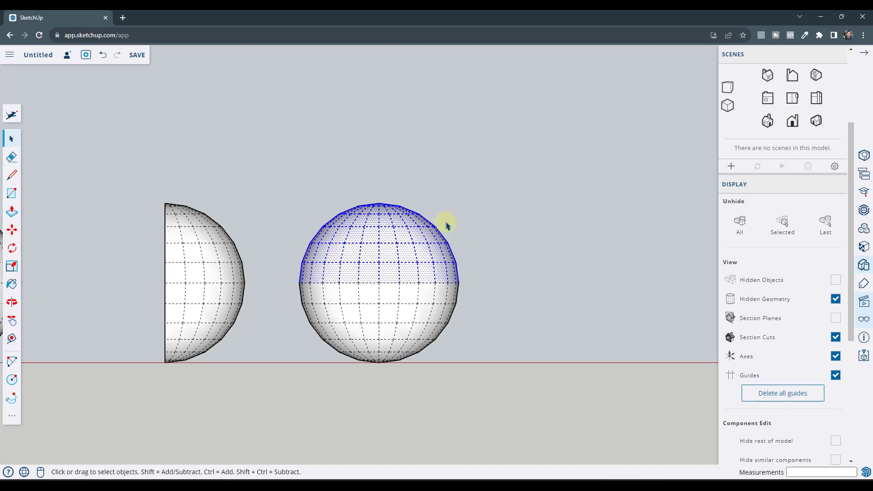
key("Delete")
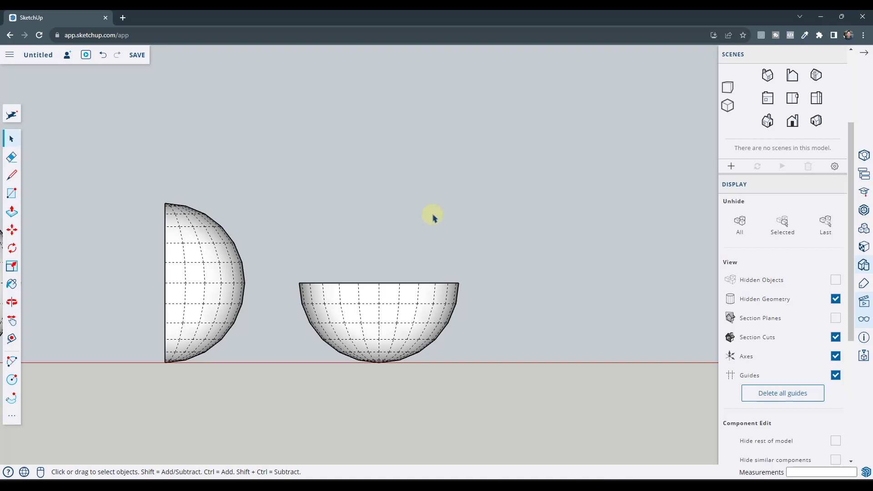